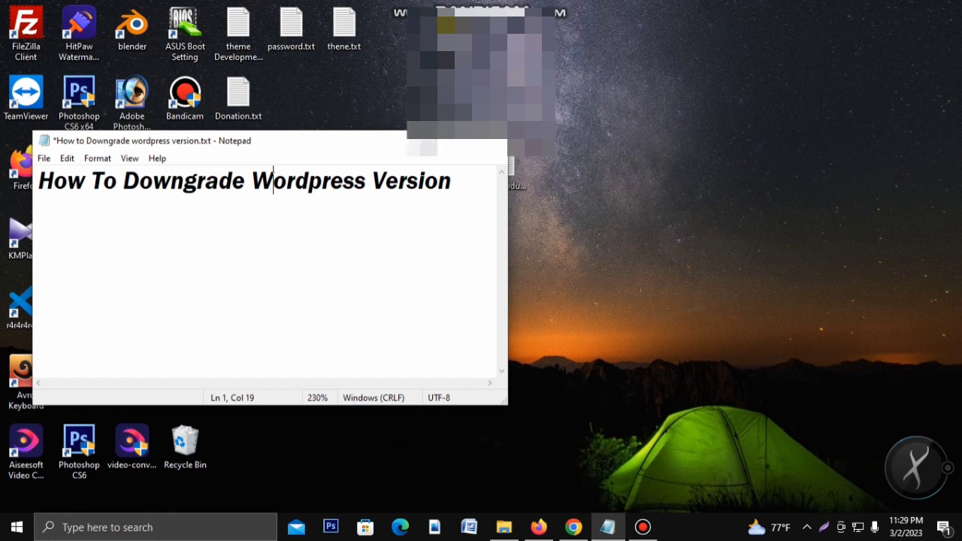
# - Hide Notepad and bring up Firefox's cPanel Tools tab
pyautogui.press('super+d')
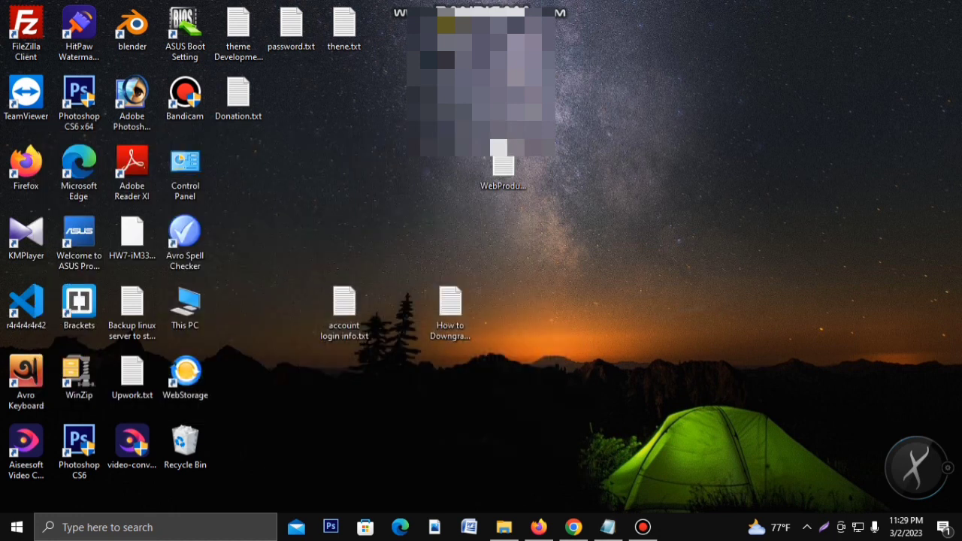
pyautogui.click(539, 527)
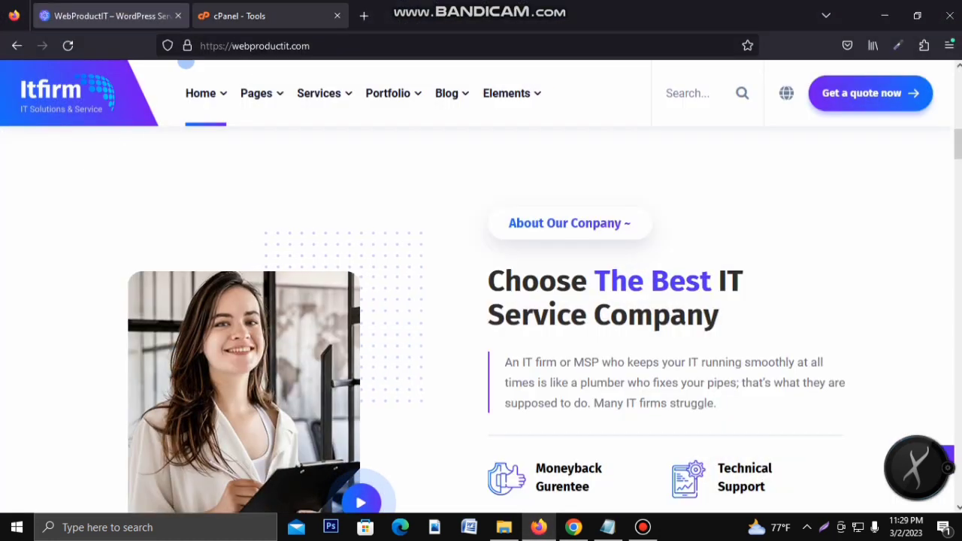
pyautogui.click(239, 16)
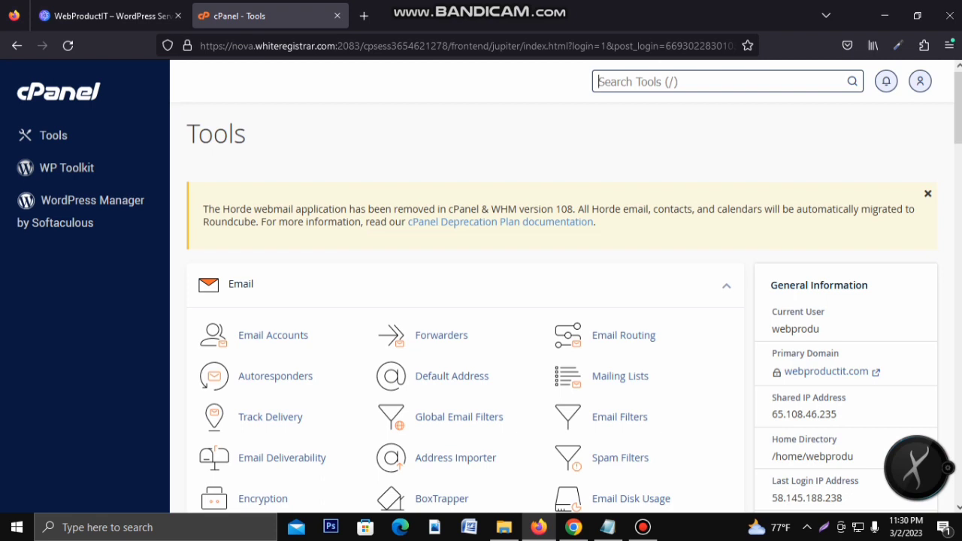
# - Open File Manager from the Files section in a new browser tab
pyautogui.scroll(-3, 248, 150)
pyautogui.scroll(-3, 248, 151)
pyautogui.scroll(-4, 248, 151)
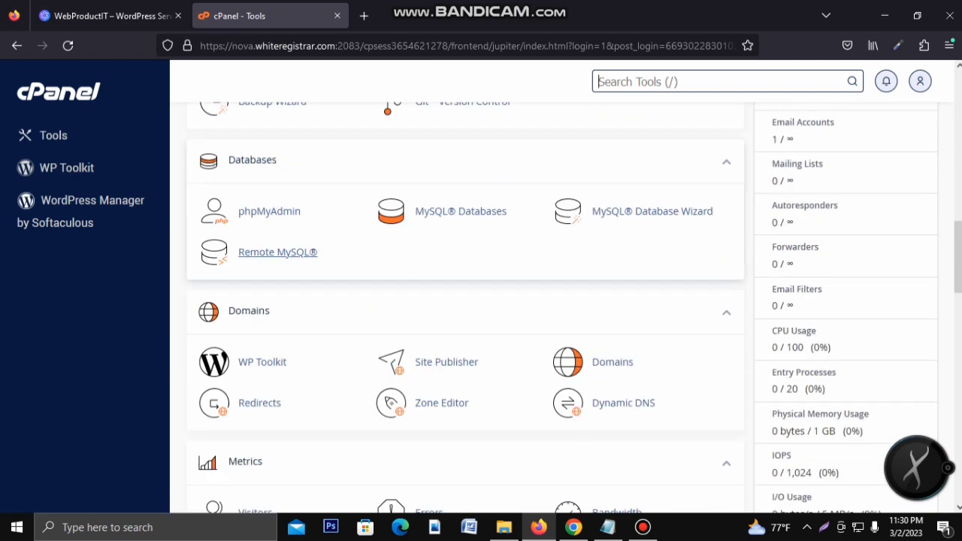
pyautogui.scroll(-3, 249, 150)
pyautogui.scroll(-3, 466, 300)
pyautogui.scroll(-2, 466, 301)
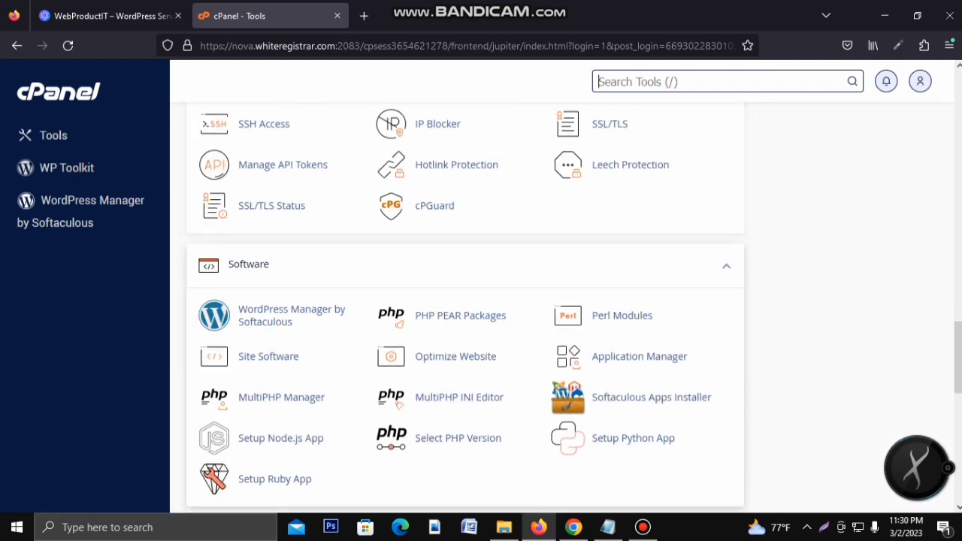
pyautogui.scroll(3, 466, 301)
pyautogui.scroll(2, 256, 376)
pyautogui.scroll(1, 255, 376)
pyautogui.scroll(2, 256, 376)
pyautogui.scroll(1, 256, 376)
pyautogui.scroll(1, 268, 256)
pyautogui.scroll(2, 268, 300)
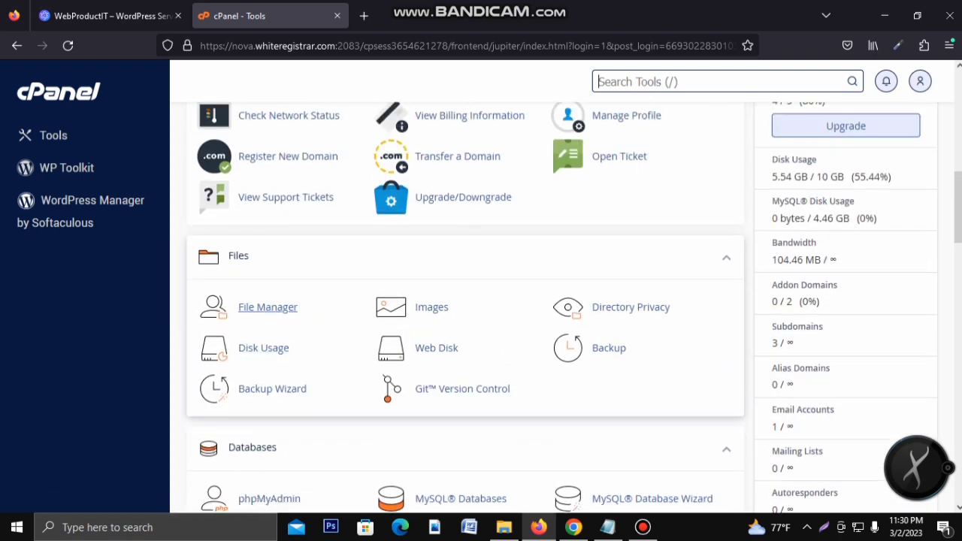
pyautogui.rightClick(263, 308)
pyautogui.click(301, 321)
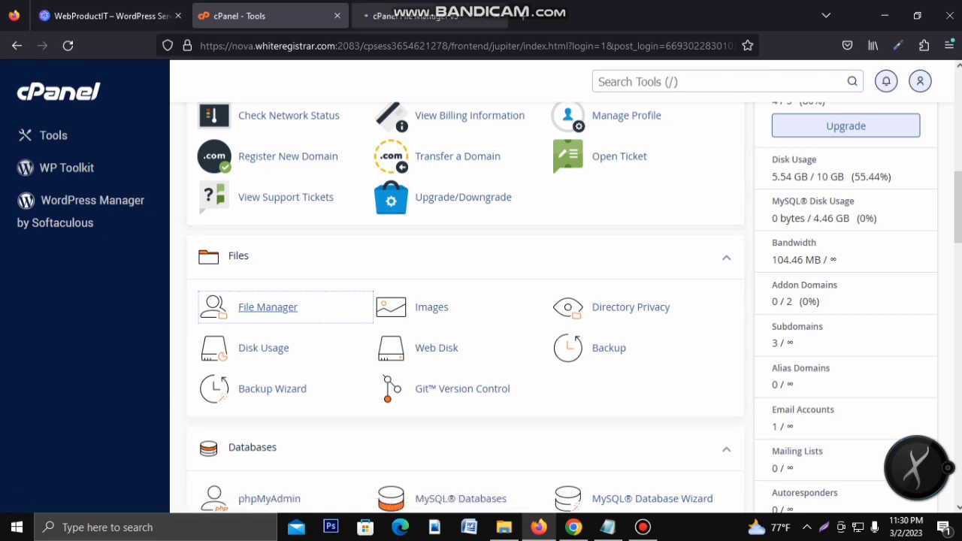
# - List the public_html folder's WordPress files, including wp-config.php, in File Manager
pyautogui.click(425, 16)
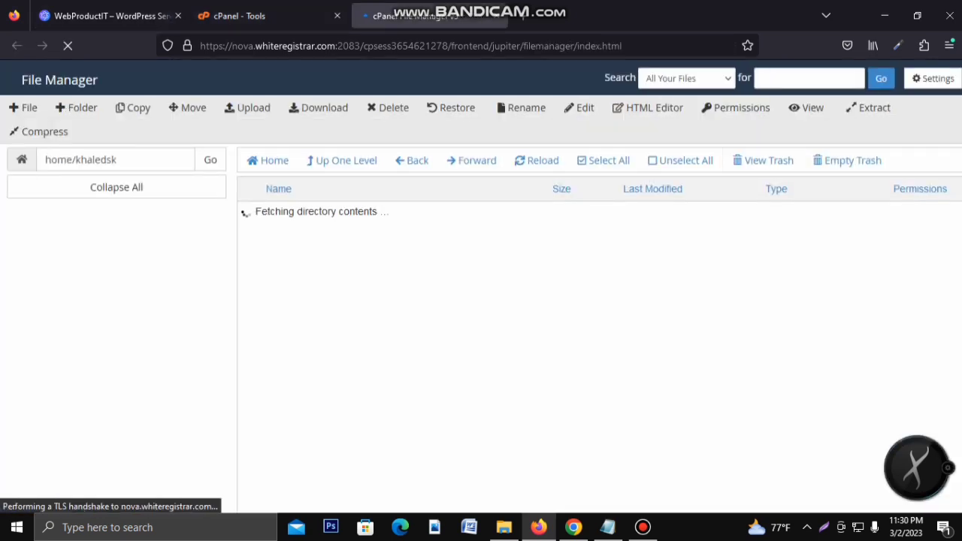
pyautogui.scroll(-5, 113, 323)
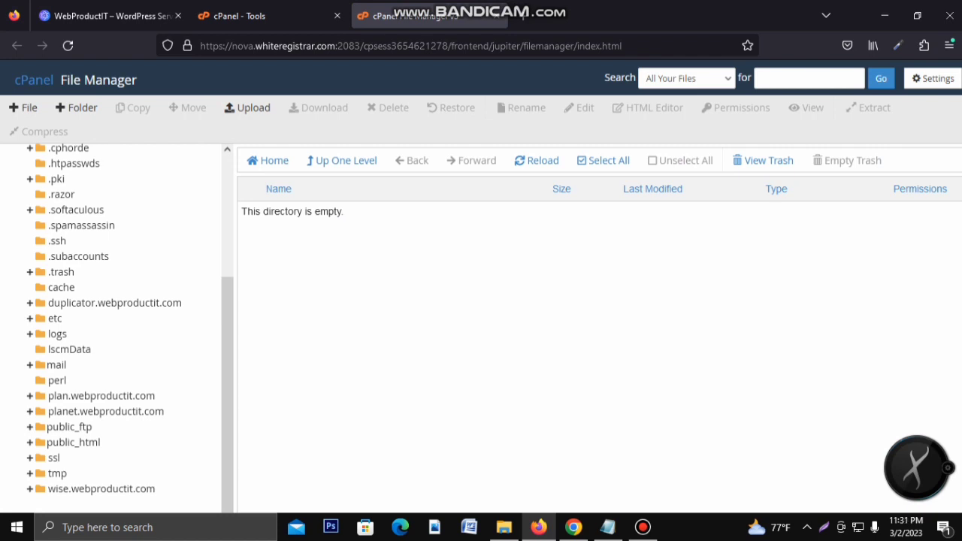
pyautogui.click(75, 442)
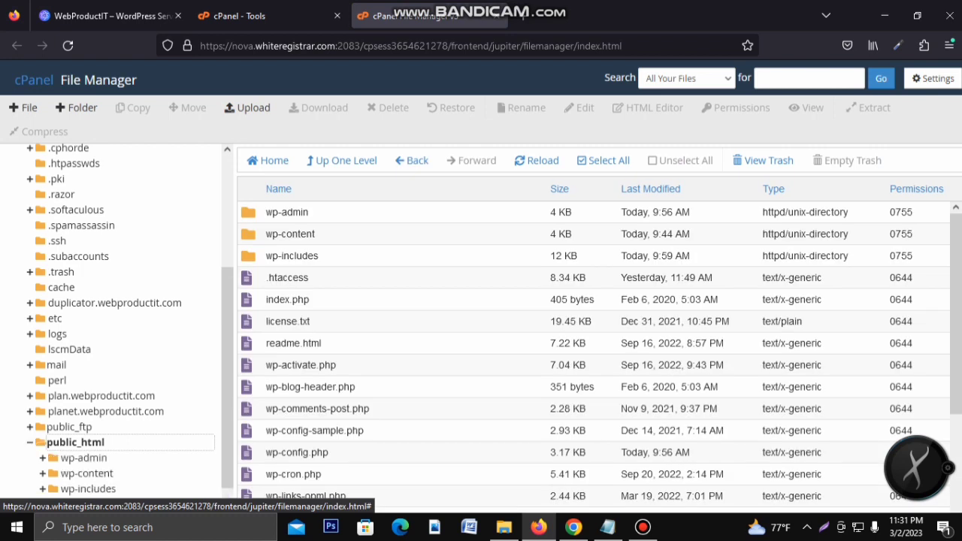
pyautogui.scroll(-3, 594, 350)
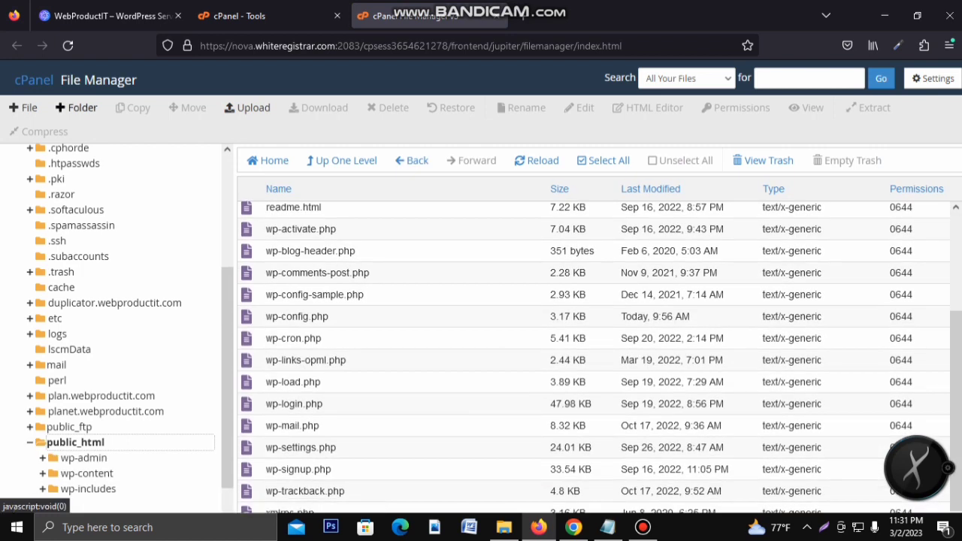
# - Create a new folder named 'beckup' inside public_html
pyautogui.click(75, 108)
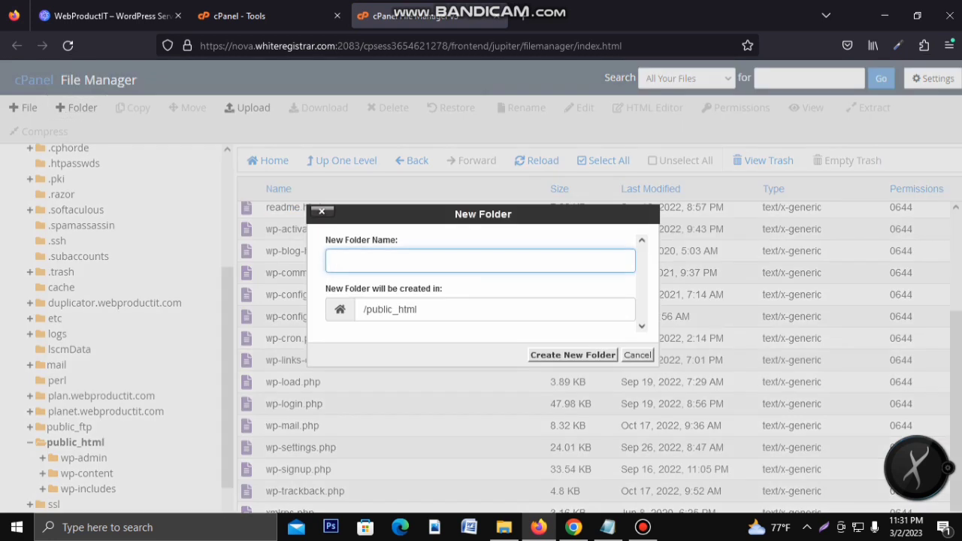
pyautogui.write('b')
pyautogui.write('ed')
pyautogui.press('BackSpace')
pyautogui.press('BackSpace')
pyautogui.write('eckup')
pyautogui.press('Return')
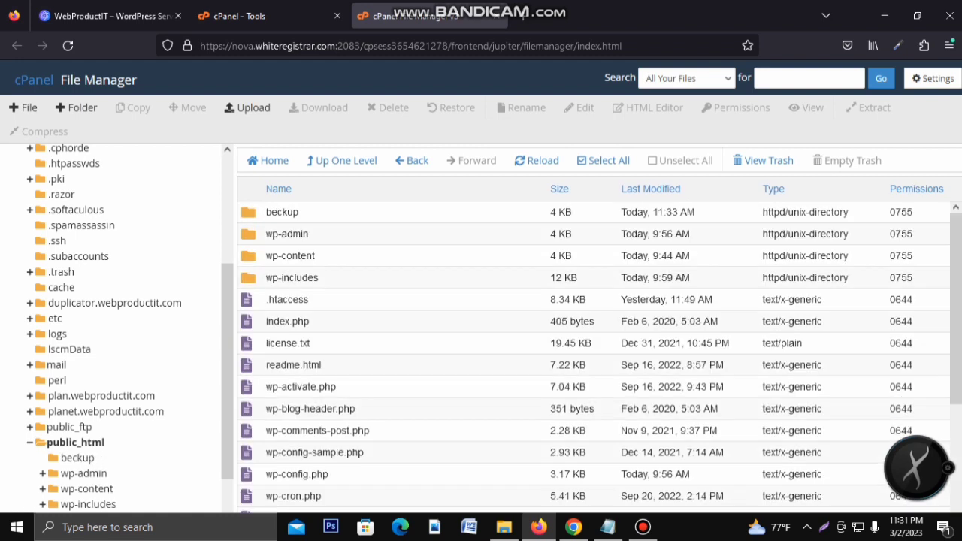
# - Move every public_html item except beckup into the beckup folder
pyautogui.click(604, 160)
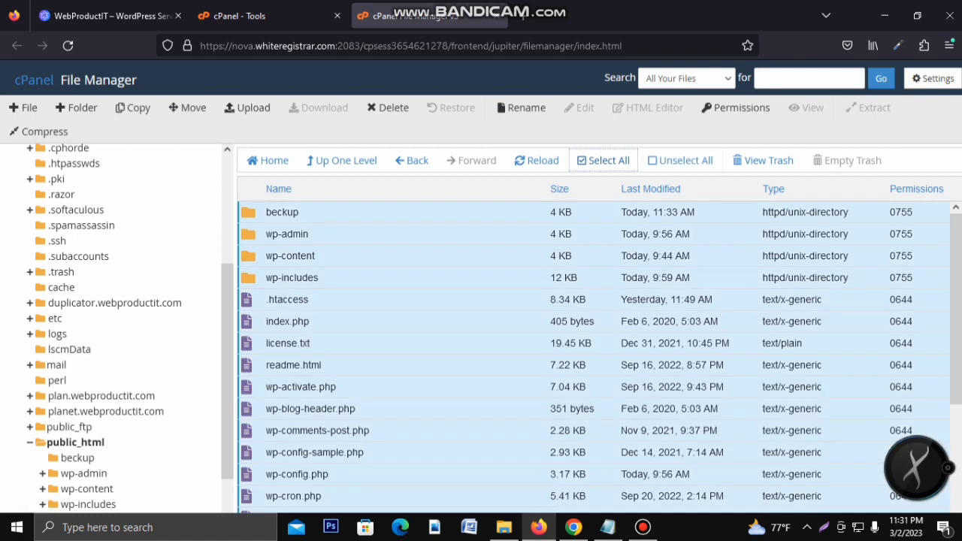
pyautogui.keyDown('ctrl'); pyautogui.click(282, 212); pyautogui.keyUp('ctrl')
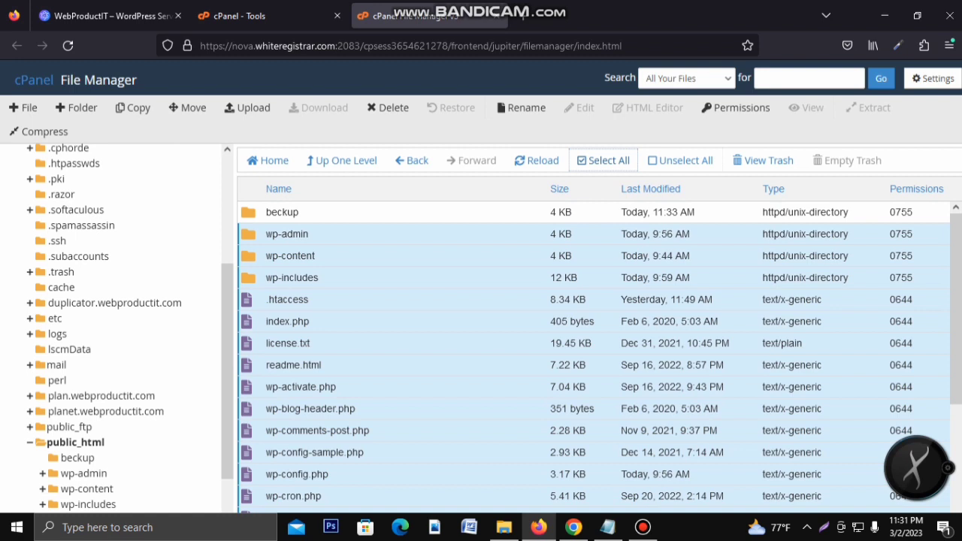
pyautogui.rightClick(366, 273)
pyautogui.click(406, 291)
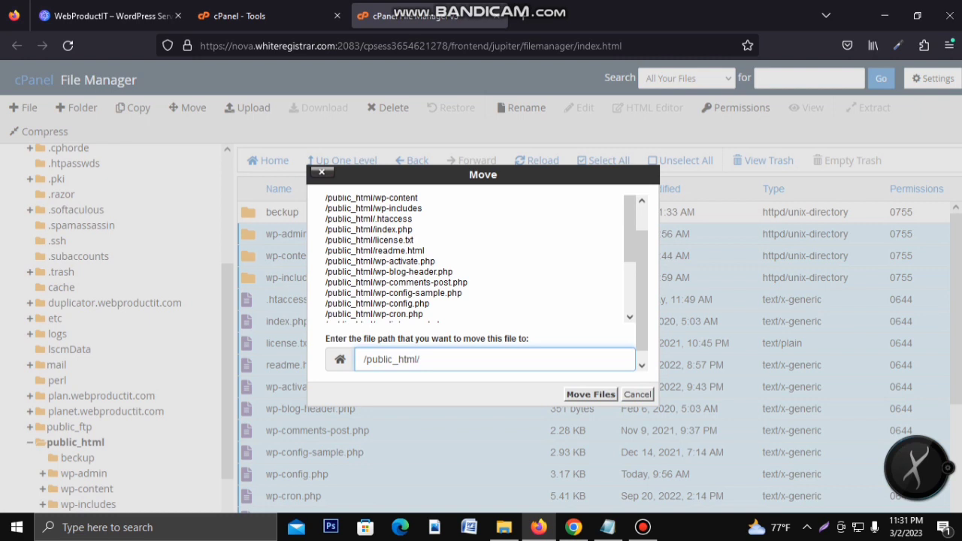
pyautogui.write('beckup')
pyautogui.press('Return')
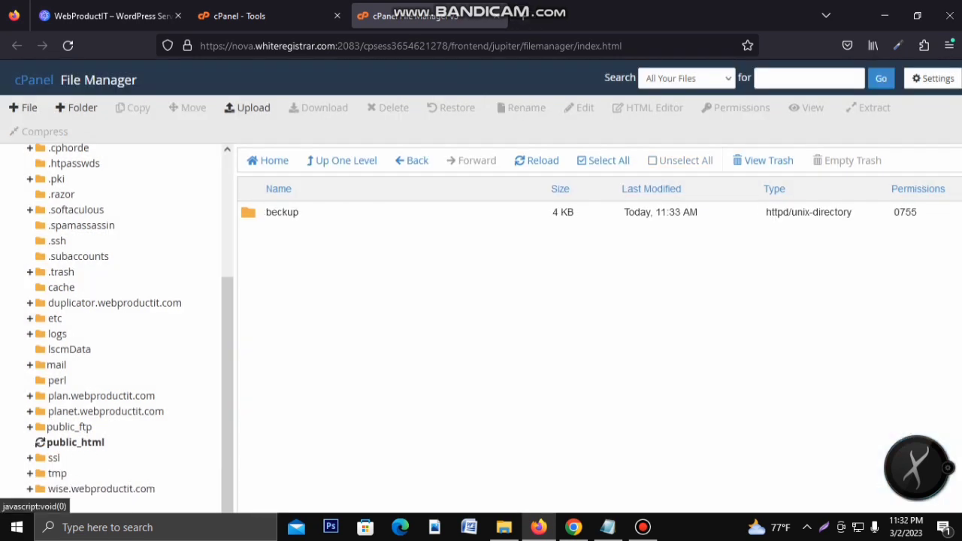
# - Open WordPress Manager by Softaculous and scroll to the webproductit.com installation
pyautogui.click(256, 15)
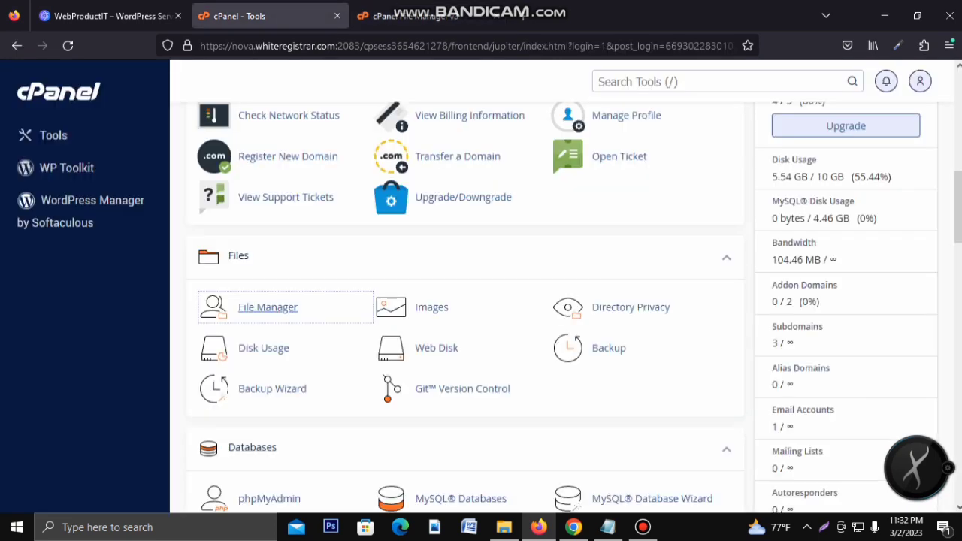
pyautogui.scroll(-3, 466, 301)
pyautogui.scroll(-4, 271, 286)
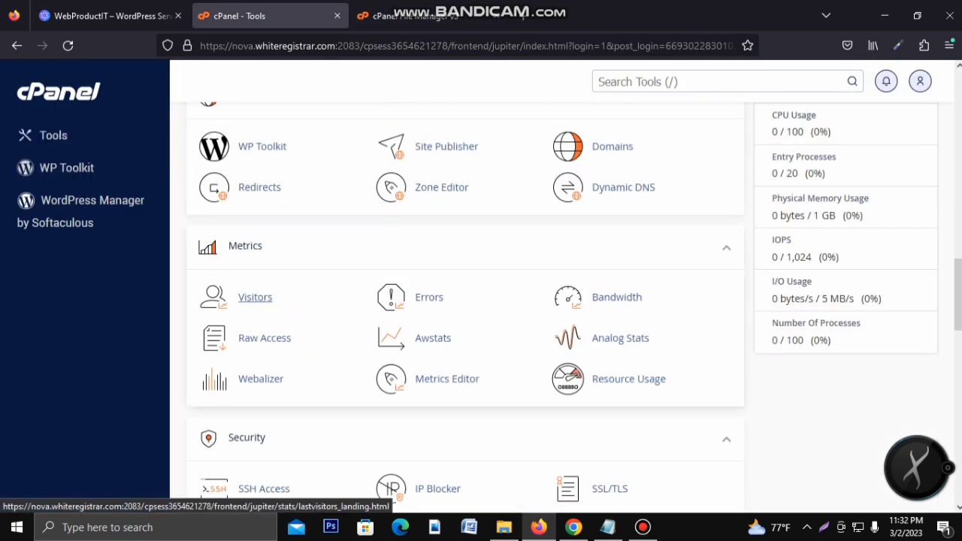
pyautogui.scroll(-4, 271, 285)
pyautogui.scroll(-3, 270, 286)
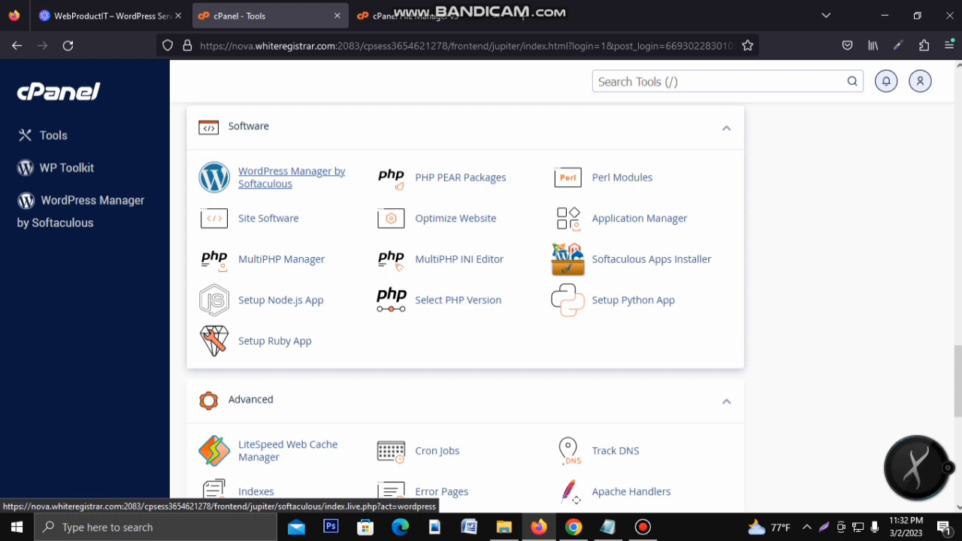
pyautogui.click(292, 177)
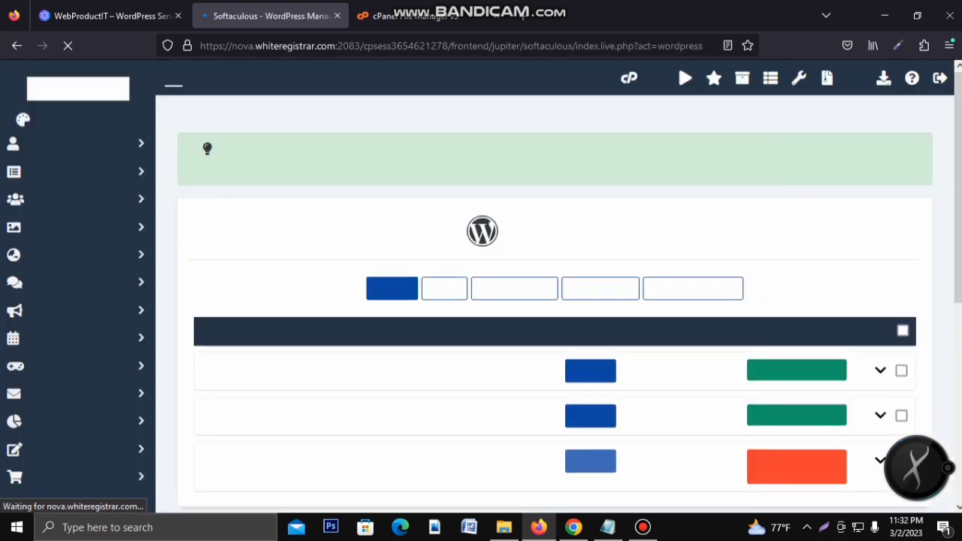
pyautogui.scroll(-5, 556, 301)
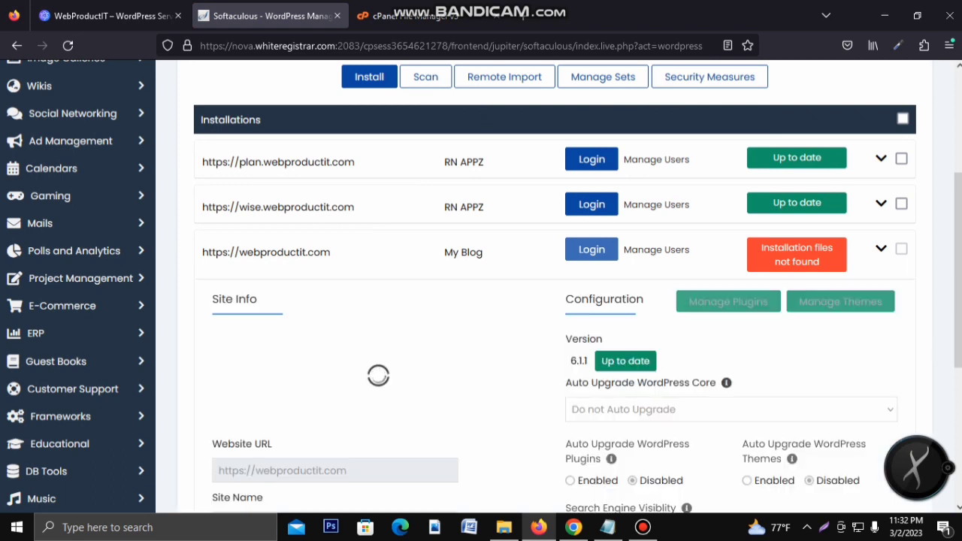
pyautogui.scroll(-3, 556, 286)
pyautogui.scroll(-1, 557, 285)
pyautogui.scroll(-2, 709, 382)
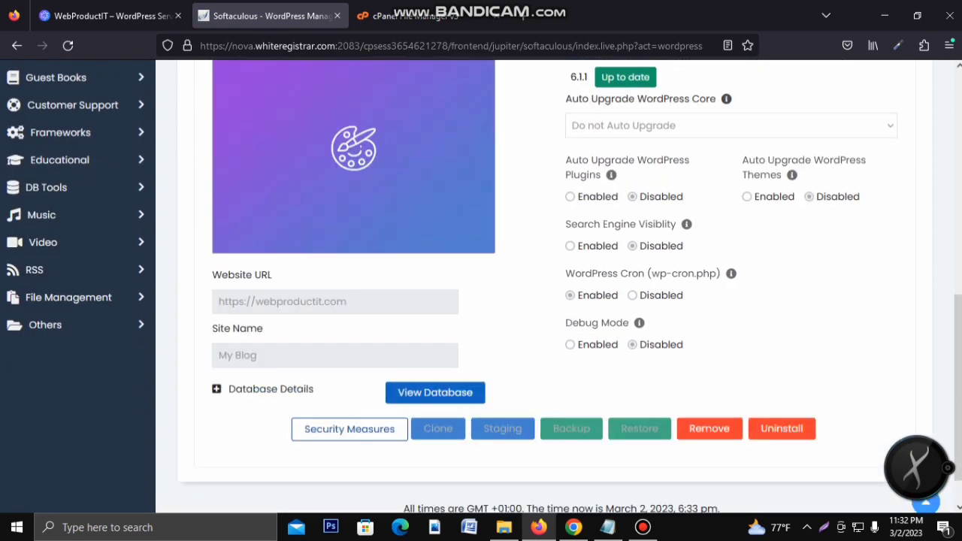
pyautogui.scroll(-2, 709, 383)
# - Start removing webproductit.com, leaving Remove Directory and Remove Database unchecked
pyautogui.click(707, 380)
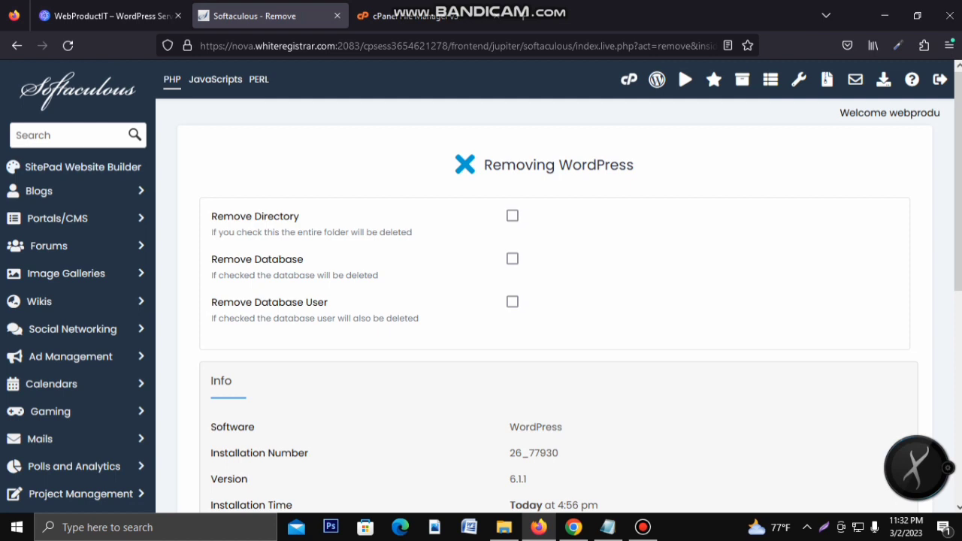
pyautogui.click(512, 215)
pyautogui.click(512, 216)
pyautogui.scroll(-2, 512, 218)
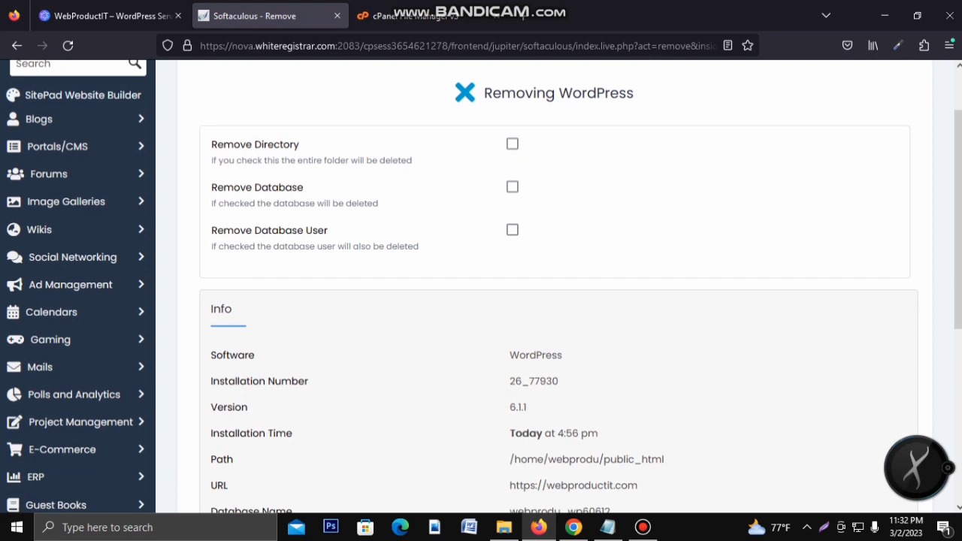
pyautogui.scroll(-3, 513, 218)
pyautogui.scroll(-5, 513, 218)
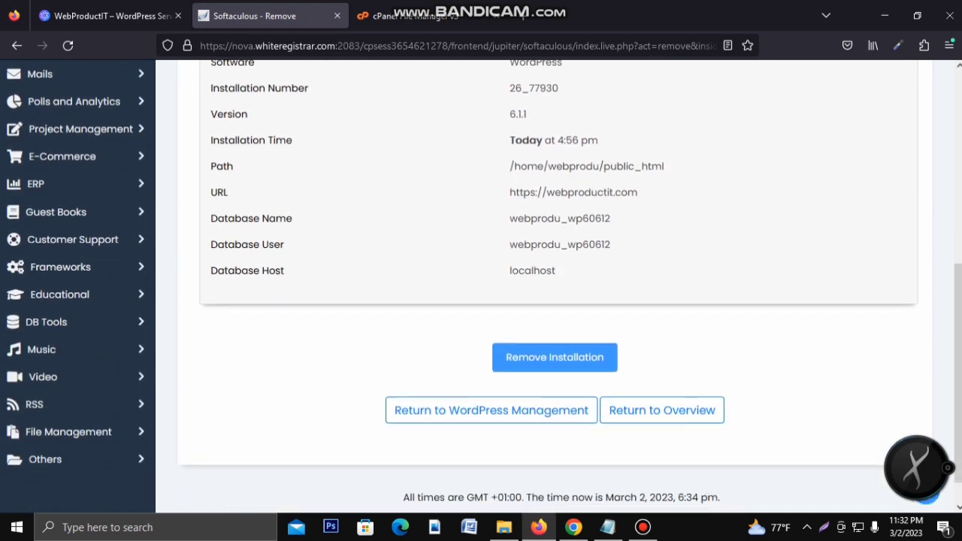
pyautogui.scroll(-1, 555, 323)
# - Confirm the removal and return to the WordPress Management list
pyautogui.click(555, 323)
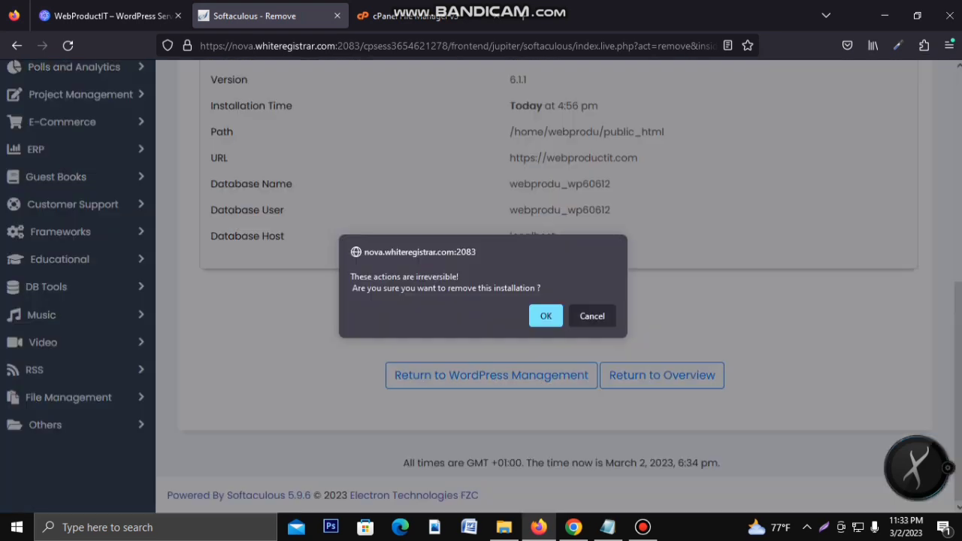
pyautogui.press('Return')
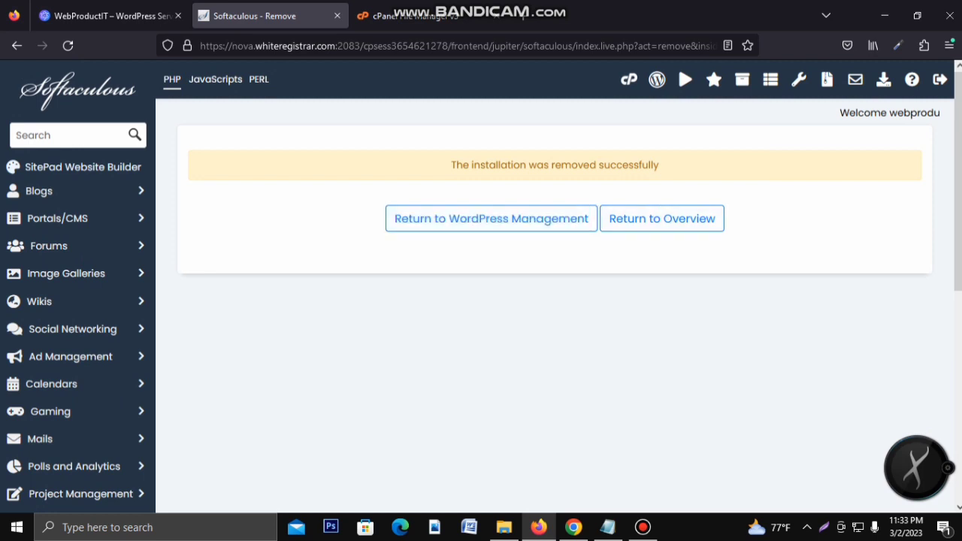
pyautogui.click(491, 218)
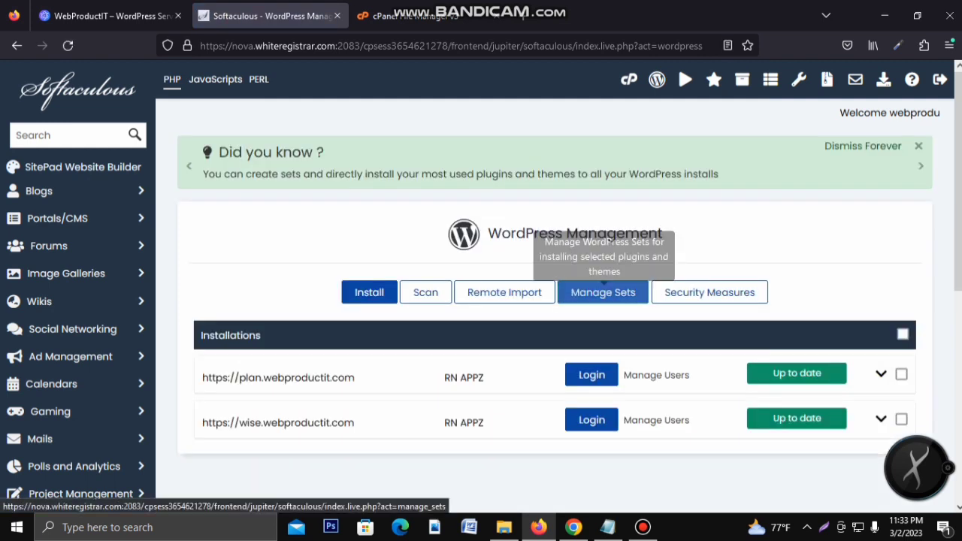
# - Open the Softaculous WordPress install form for webproductit.com
pyautogui.click(369, 293)
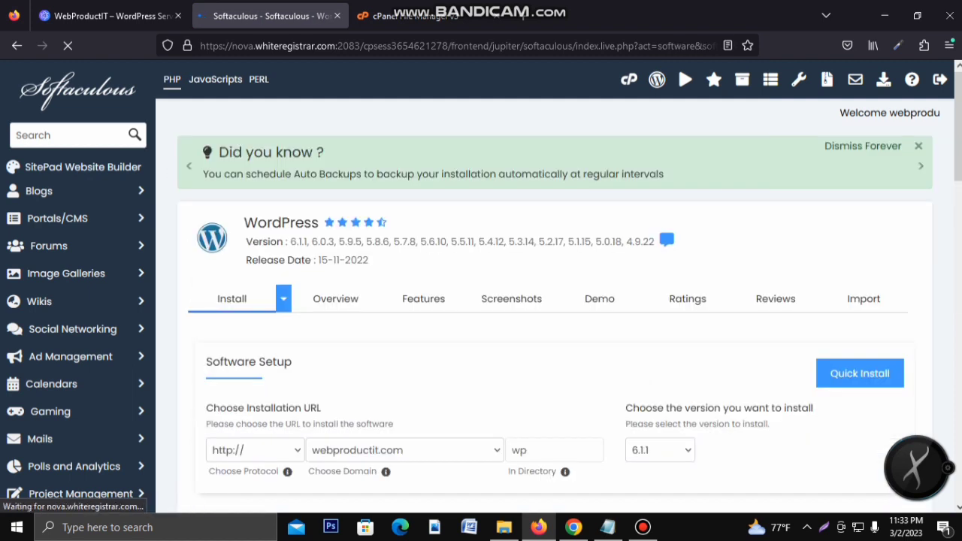
# - Clear the default wp name from the In Directory field
pyautogui.scroll(-2, 556, 301)
pyautogui.scroll(-1, 557, 301)
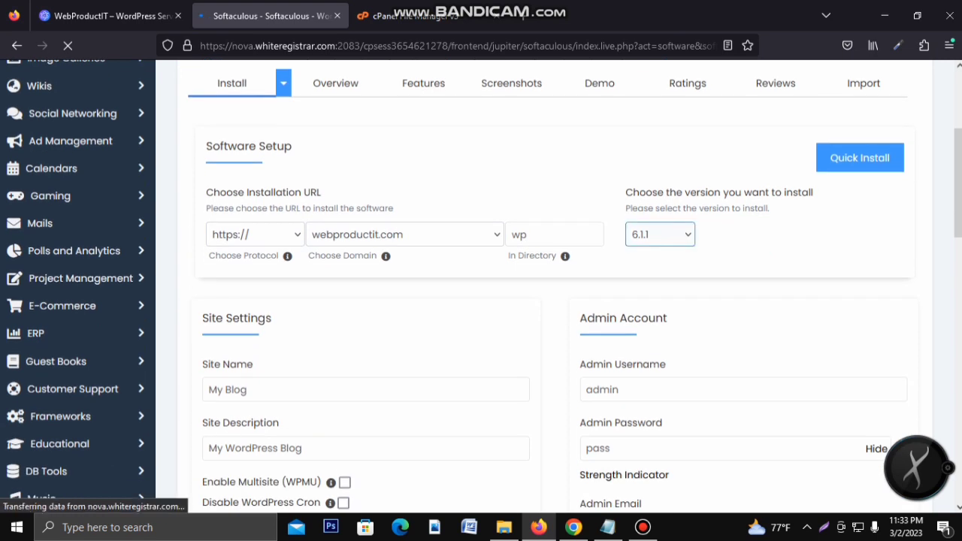
pyautogui.click(405, 235)
pyautogui.press('Tab')
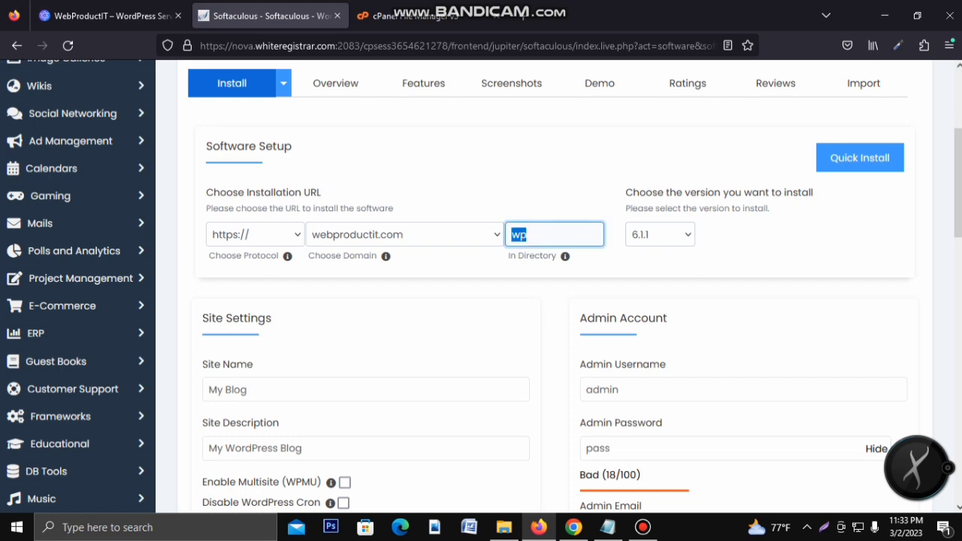
pyautogui.press('BackSpace')
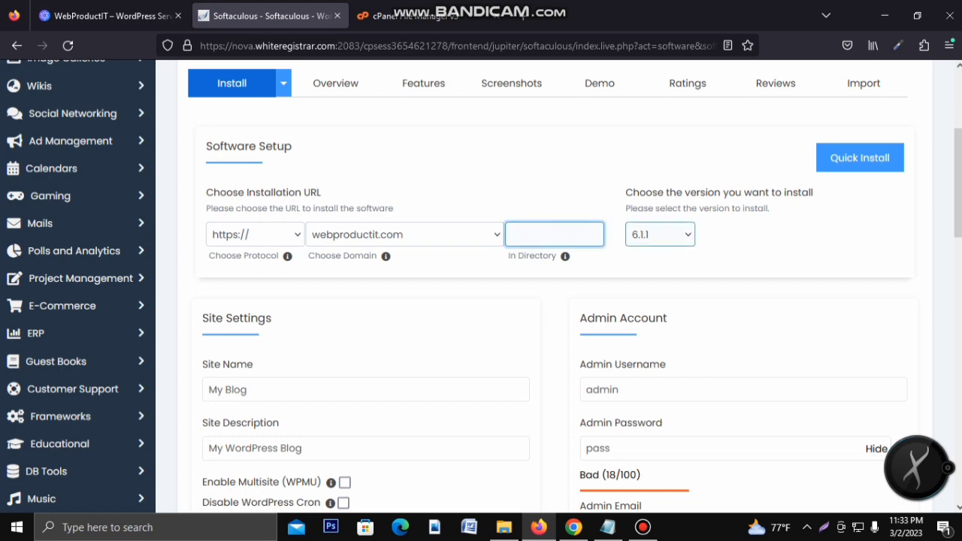
# - Choose WordPress version 6.0.3 and clear the auto-filled wp60 directory
pyautogui.click(661, 235)
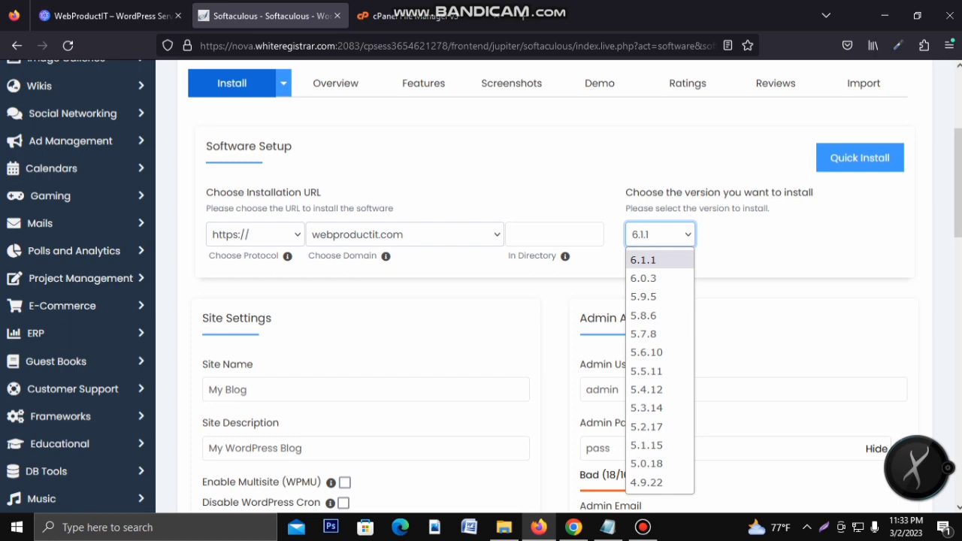
pyautogui.press('Down')
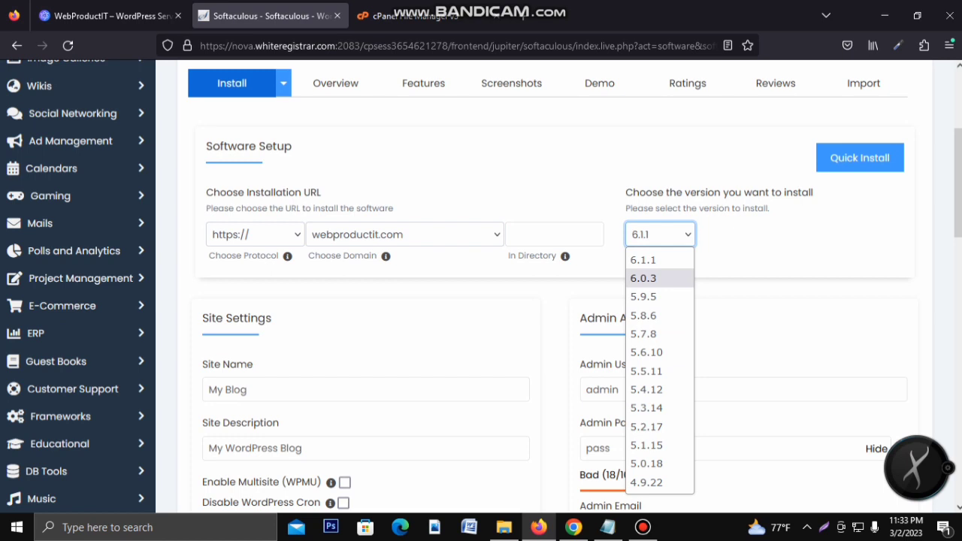
pyautogui.press('Return')
pyautogui.write('wp60')
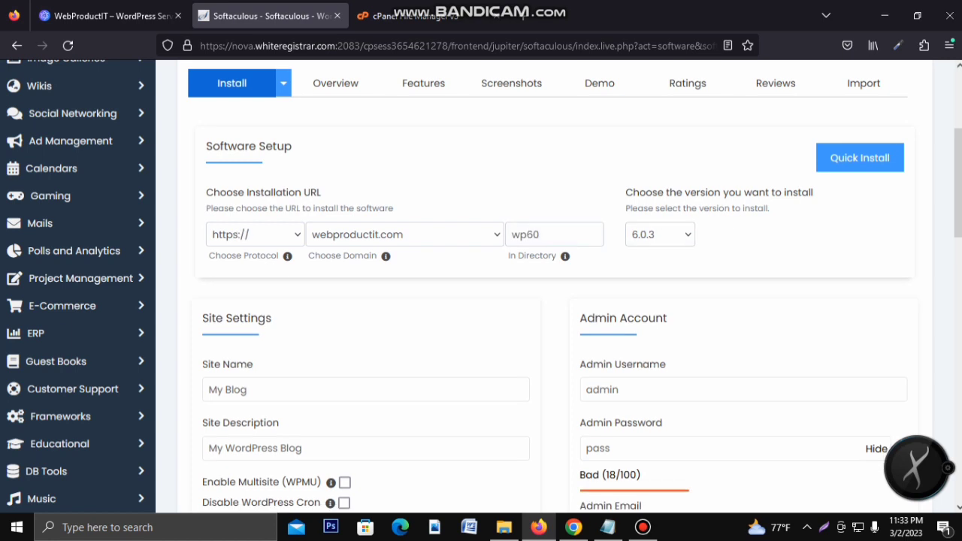
pyautogui.hotkey('shift', 'Tab')
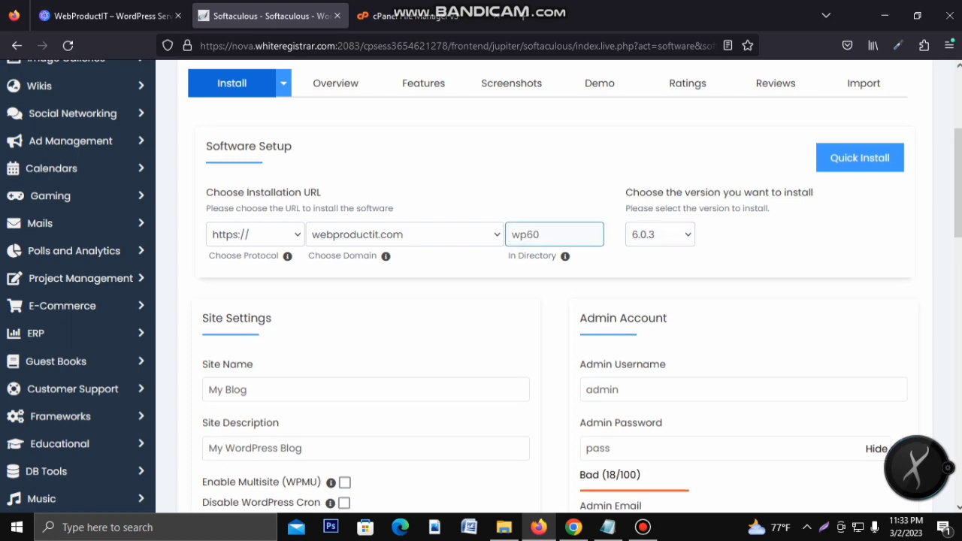
pyautogui.hotkey('ctrl', 'a')
pyautogui.press('BackSpace')
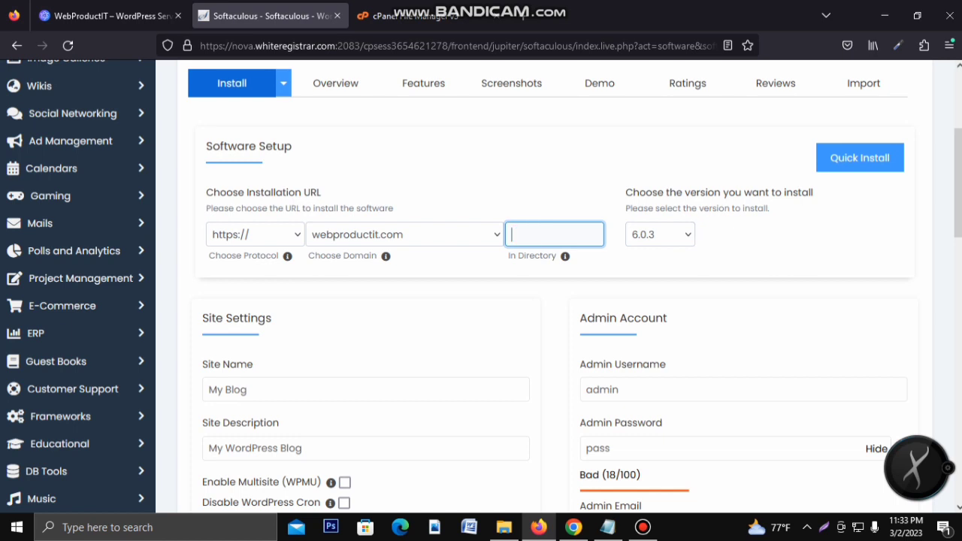
pyautogui.scroll(-3, 481, 286)
pyautogui.scroll(-2, 481, 286)
pyautogui.scroll(-3, 481, 286)
pyautogui.scroll(-8, 481, 286)
pyautogui.scroll(-2, 481, 285)
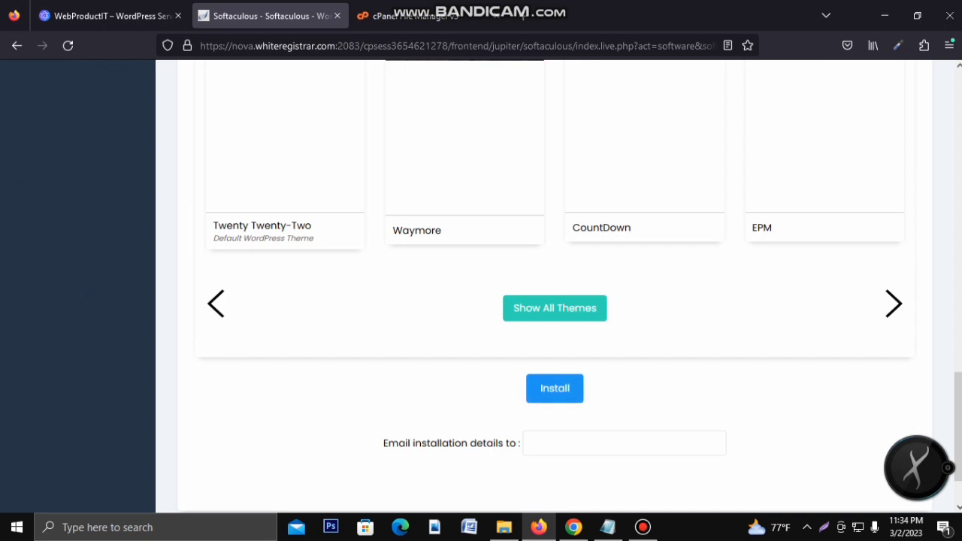
# - Install WordPress 6.0.3 at webproductit.com, then return to File Manager
pyautogui.click(555, 389)
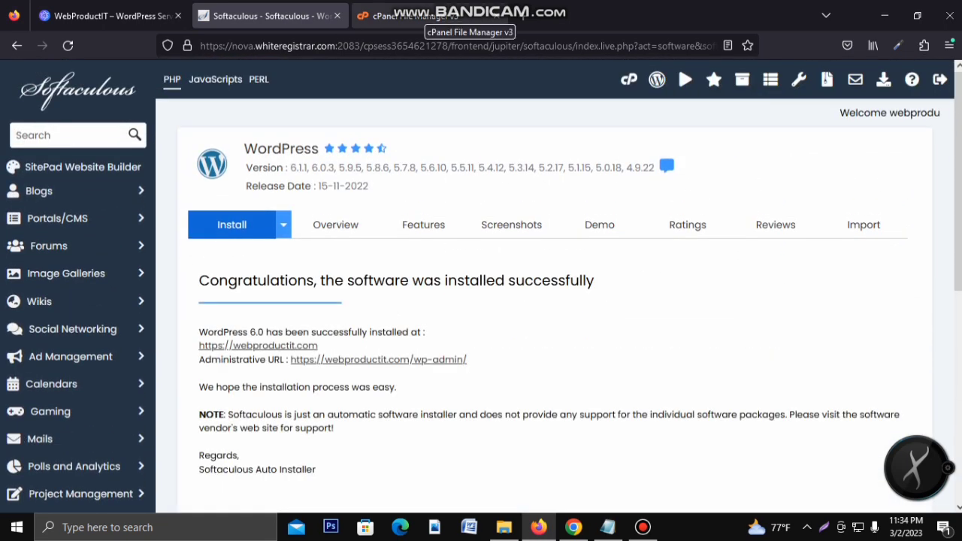
pyautogui.click(429, 16)
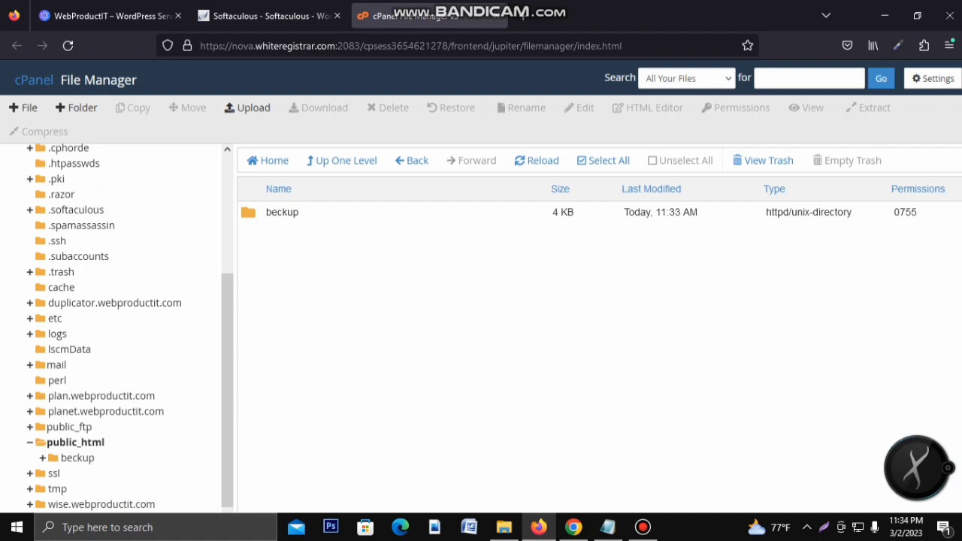
# - Refresh public_html and select the new wp-content folder and .htaccess
pyautogui.click(30, 442)
pyautogui.click(75, 442)
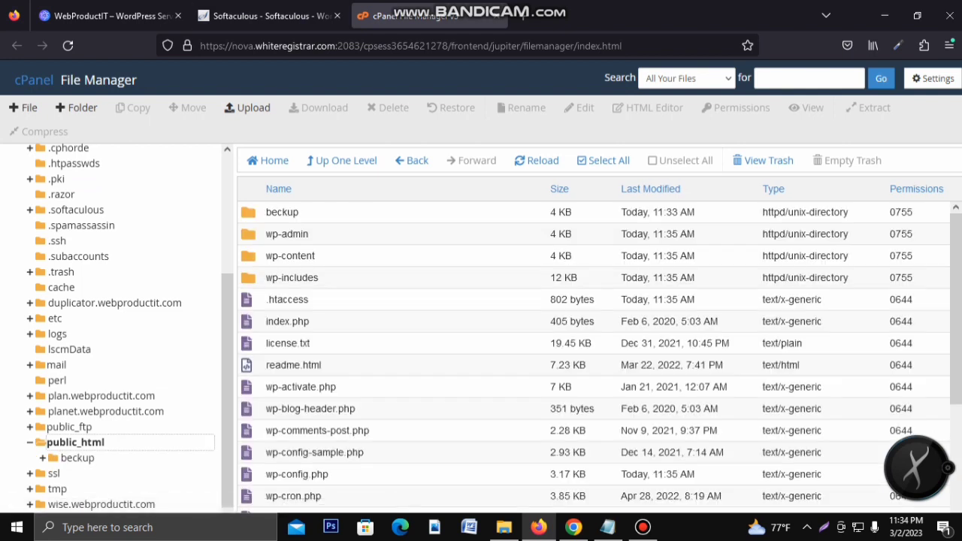
pyautogui.scroll(-3, 594, 353)
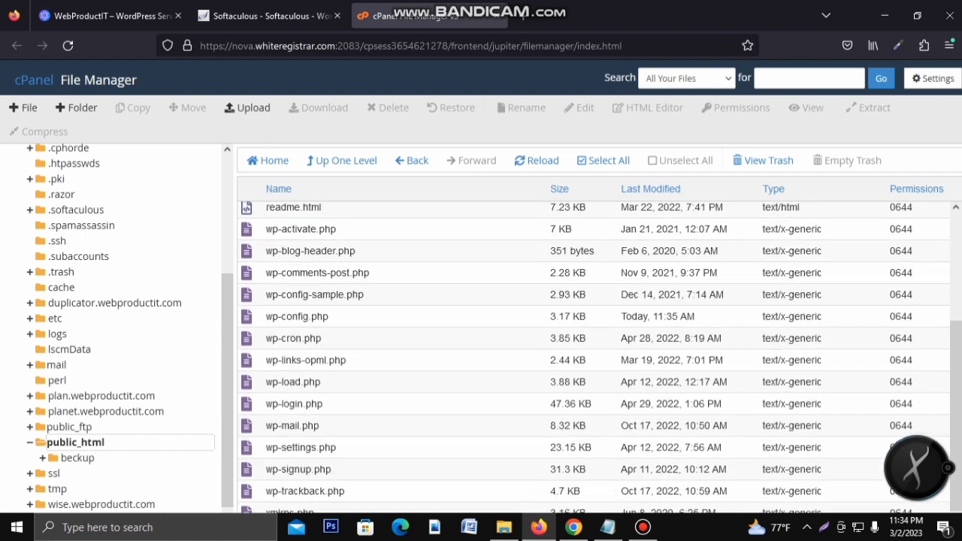
pyautogui.scroll(3, 594, 354)
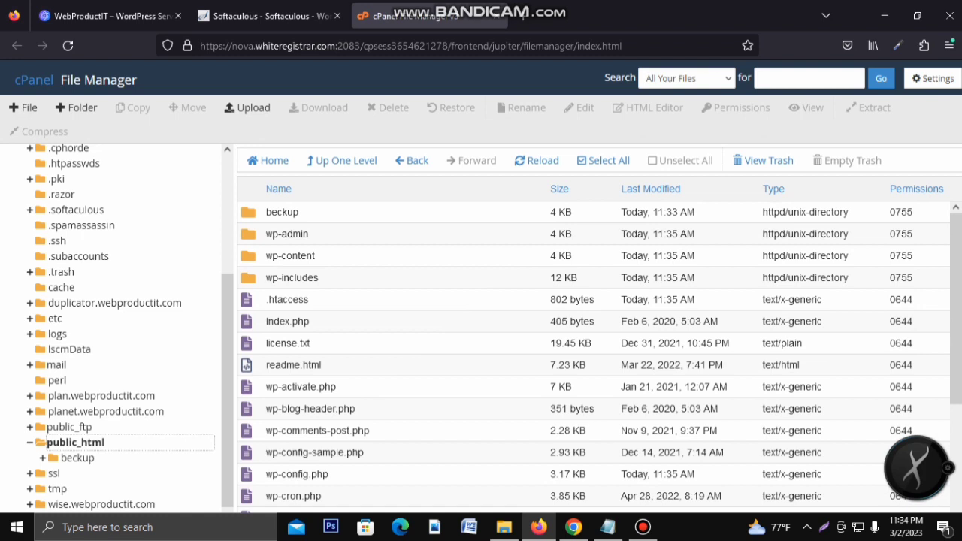
pyautogui.click(288, 299)
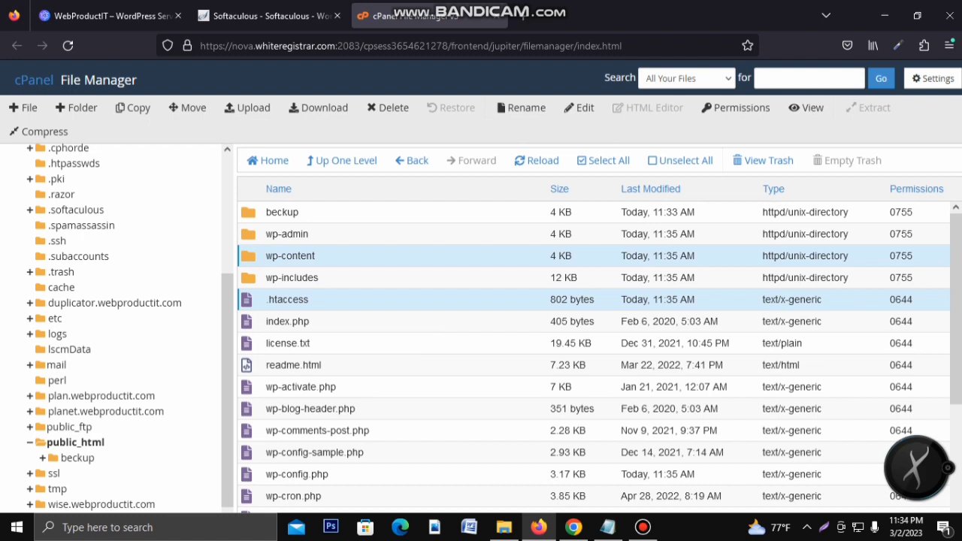
# - Permanently delete wp-content and .htaccess, skipping the trash
pyautogui.rightClick(331, 260)
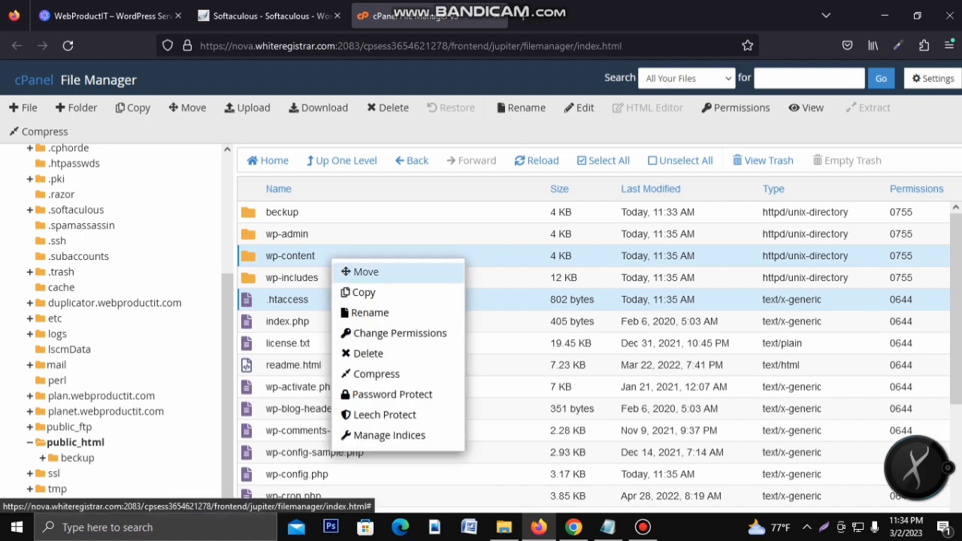
pyautogui.click(368, 353)
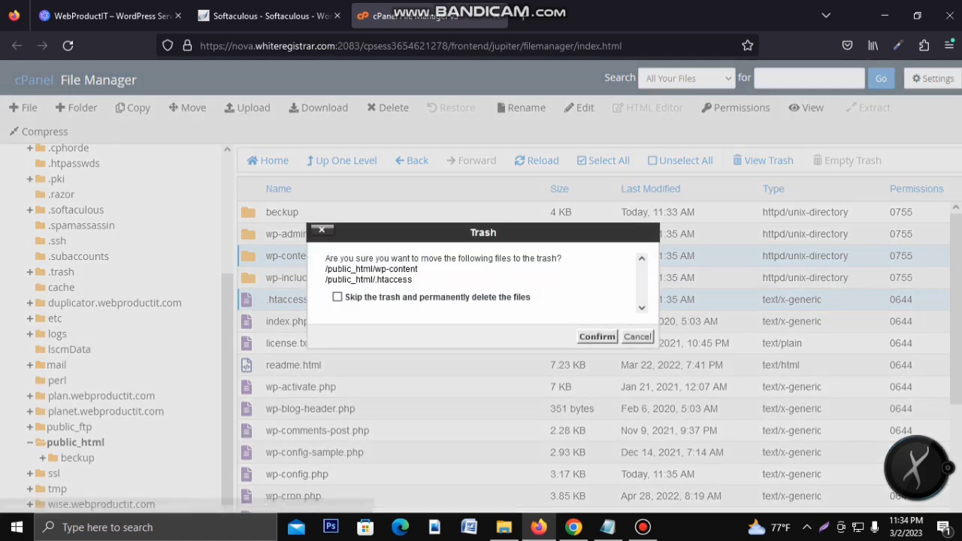
pyautogui.click(337, 297)
pyautogui.press('Return')
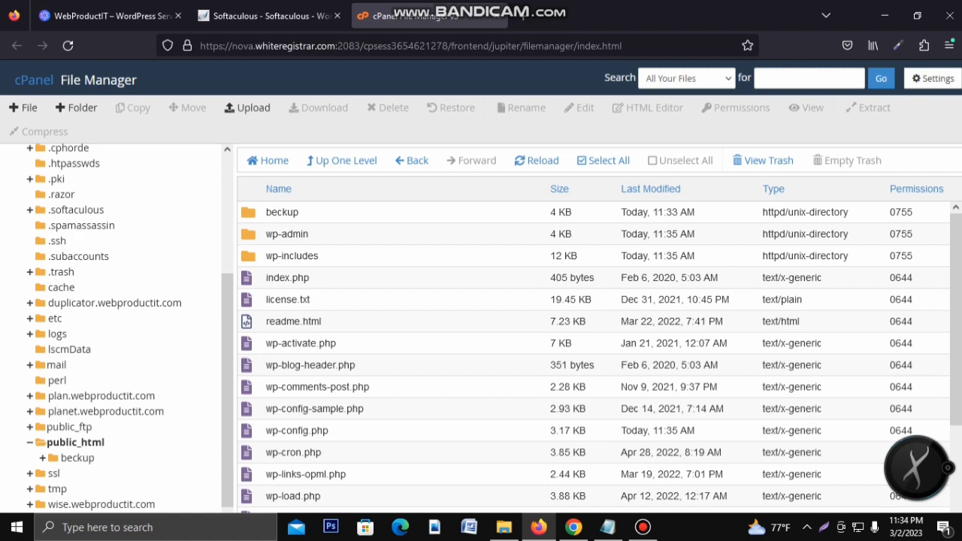
# - Move the backed-up wp-content folder and .htaccess from beckup into /public_html/
pyautogui.doubleClick(282, 212)
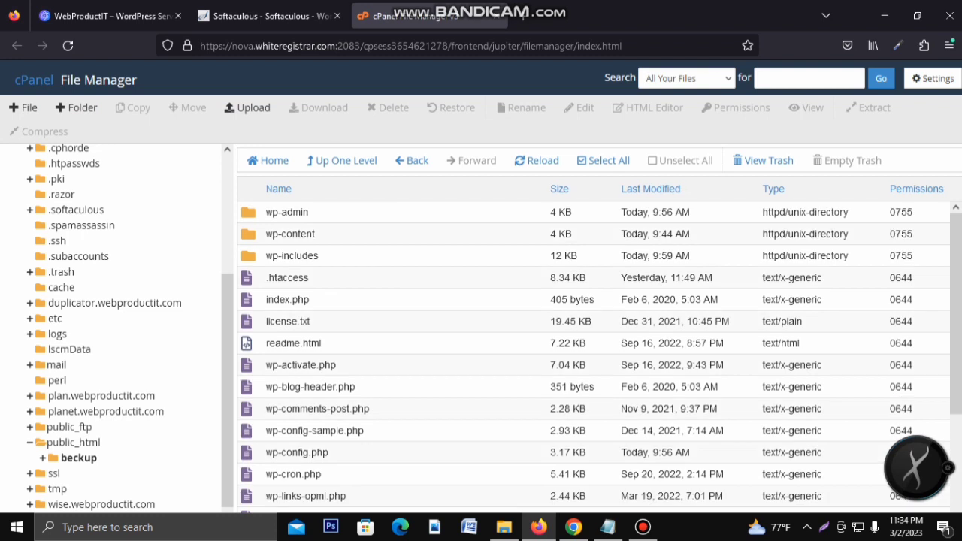
pyautogui.click(290, 234)
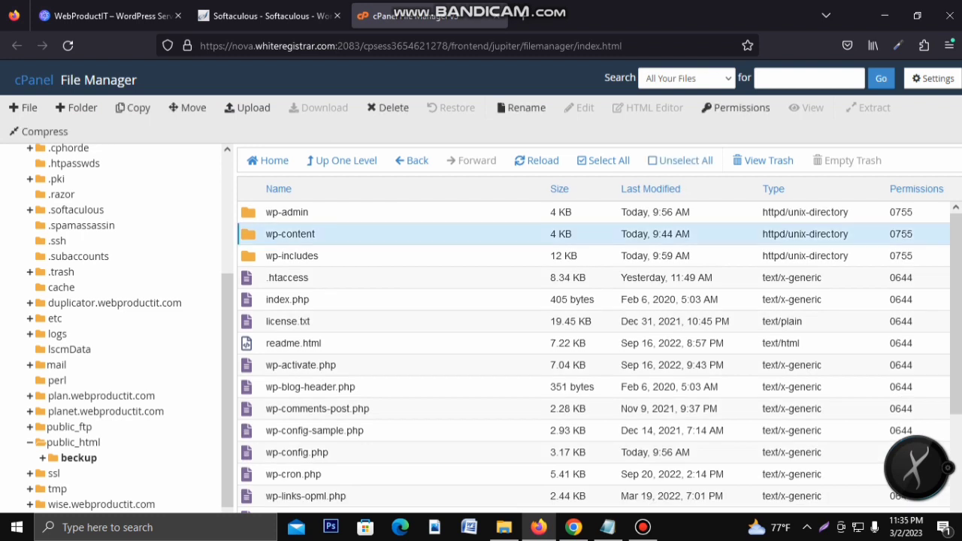
pyautogui.keyDown('ctrl'); pyautogui.click(287, 277); pyautogui.keyUp('ctrl')
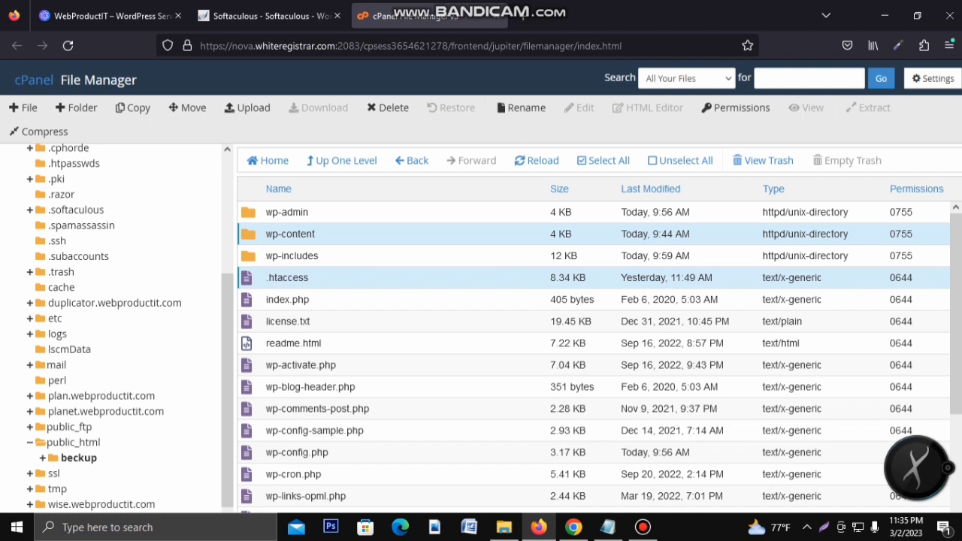
pyautogui.rightClick(342, 278)
pyautogui.click(376, 350)
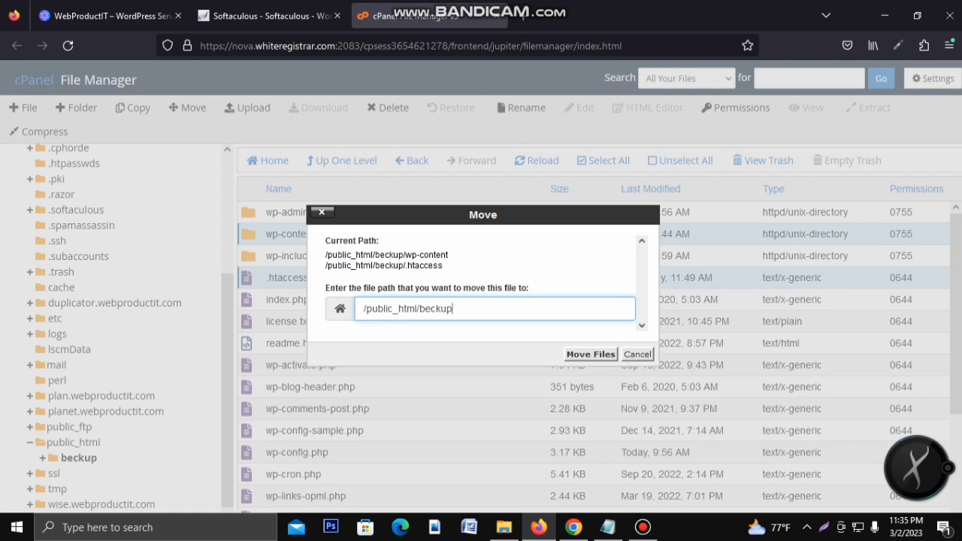
pyautogui.moveTo(443, 308); pyautogui.dragTo(419, 308)
pyautogui.hotkey('shift', 'End')
pyautogui.press('BackSpace')
pyautogui.press('Return')
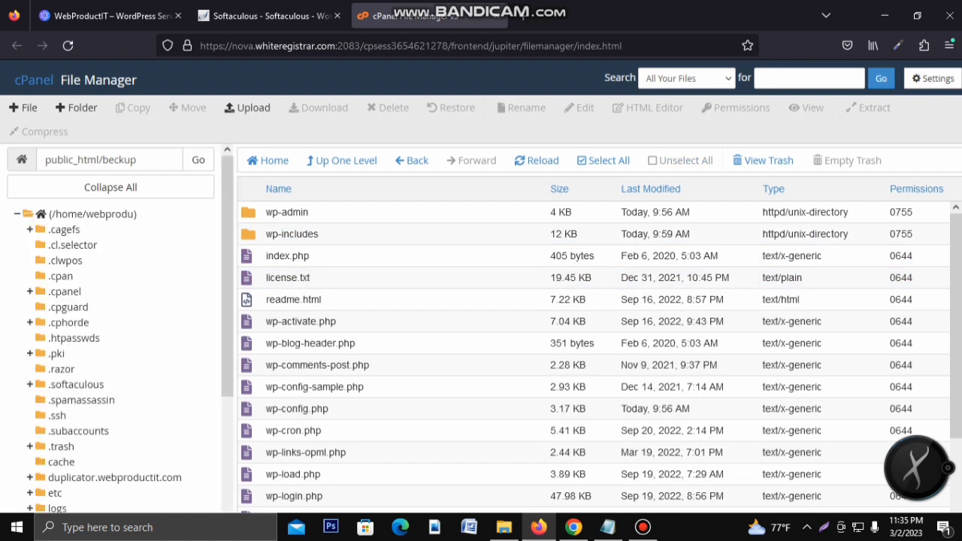
# - Return to Softaculous WordPress Management to check webproductit.com shows version 6.0.3
pyautogui.click(266, 15)
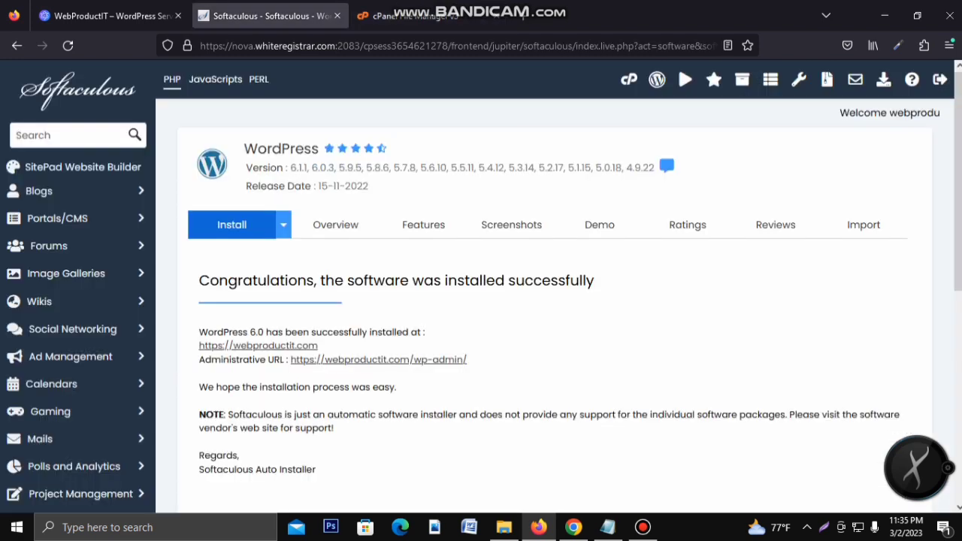
pyautogui.scroll(-5, 556, 301)
pyautogui.scroll(-2, 511, 312)
pyautogui.scroll(2, 511, 312)
pyautogui.click(491, 312)
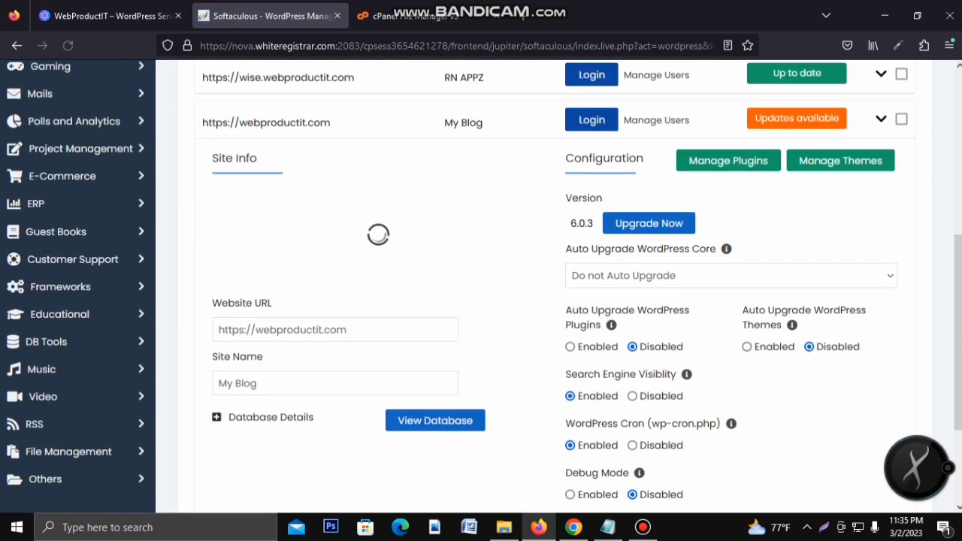
pyautogui.scroll(3, 481, 286)
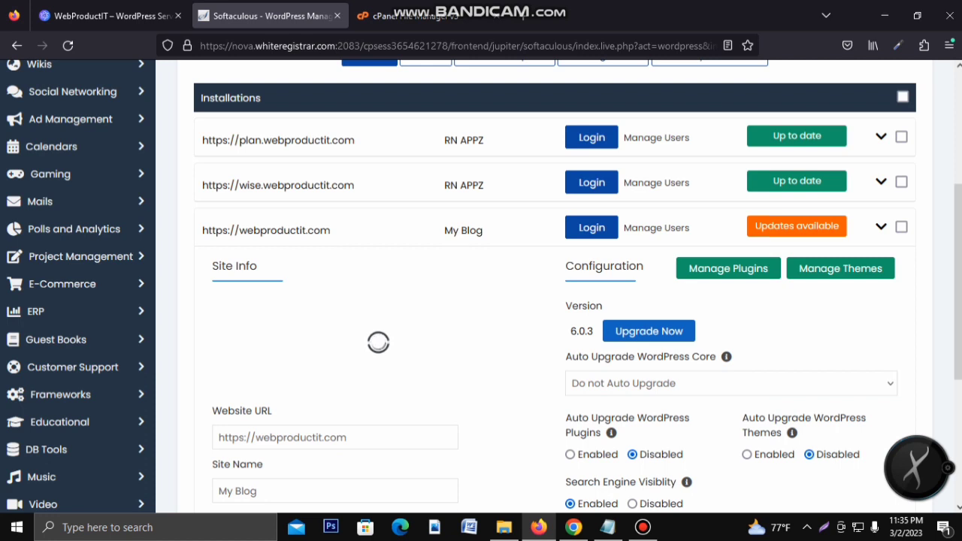
# - Switch to the WebProductIT tab to view the live webproductit.com homepage
pyautogui.click(105, 15)
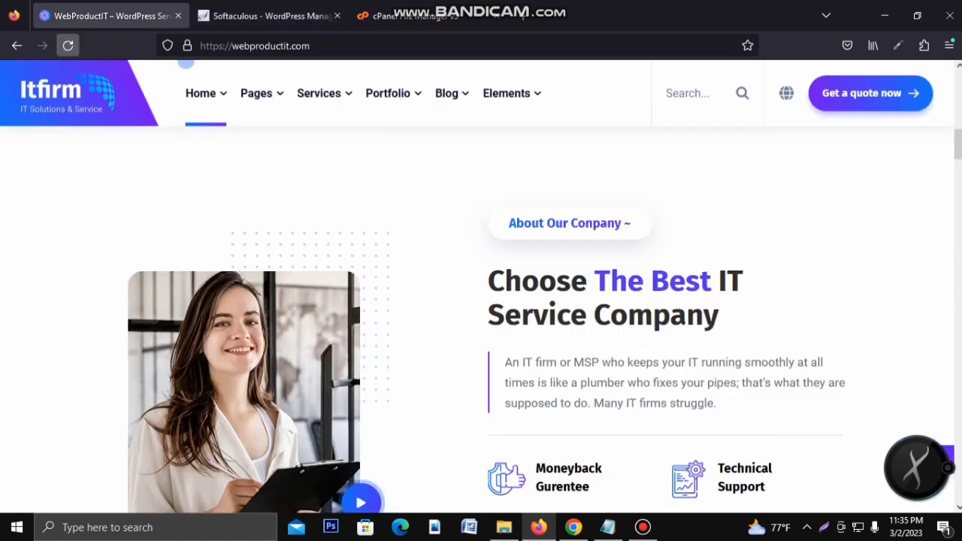